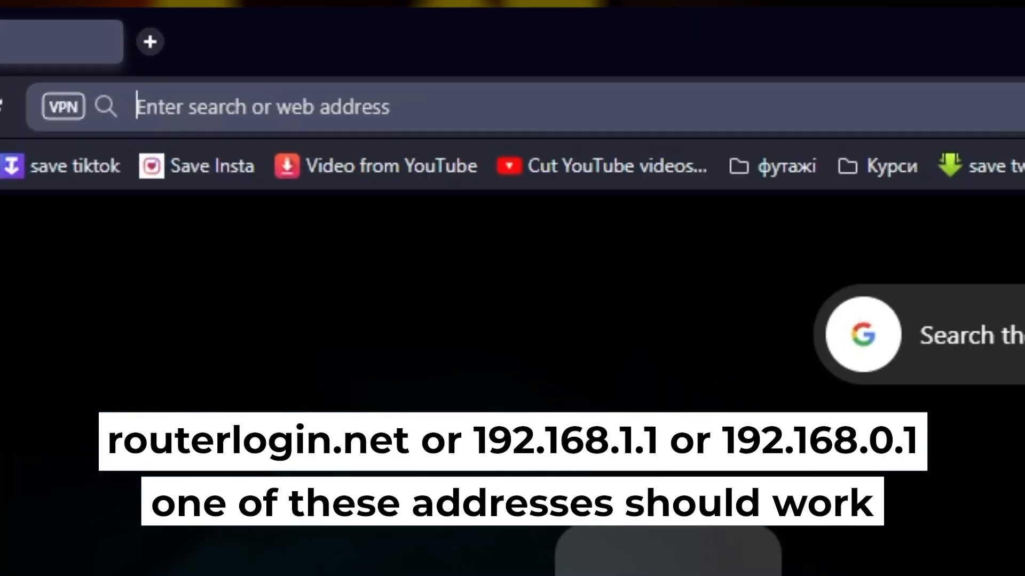
Step: Open the NETGEAR router's setup page at 192.168.1.1 in Opera
type("192.168")
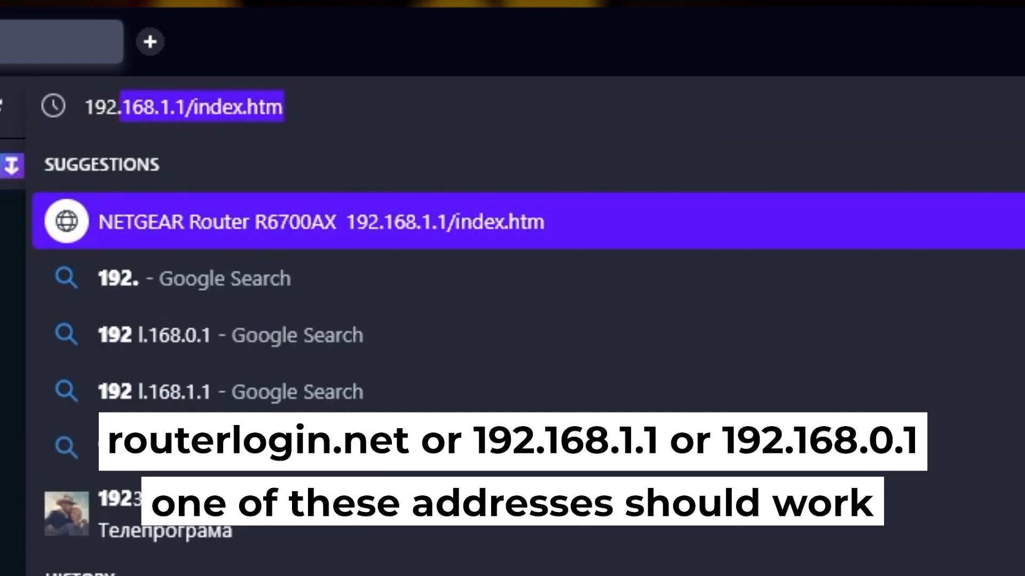
type(".1.1")
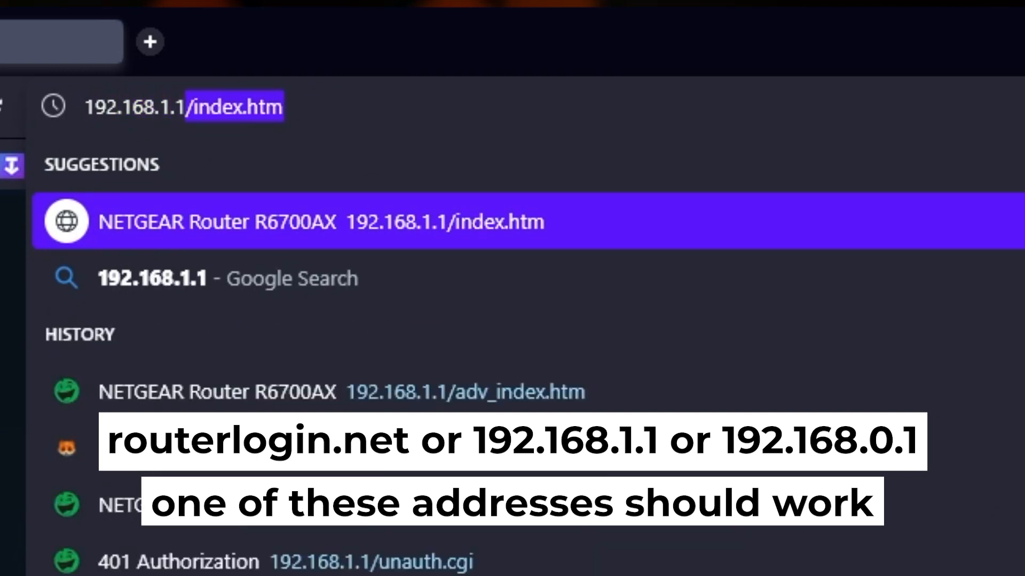
key("Delete")
key("Return")
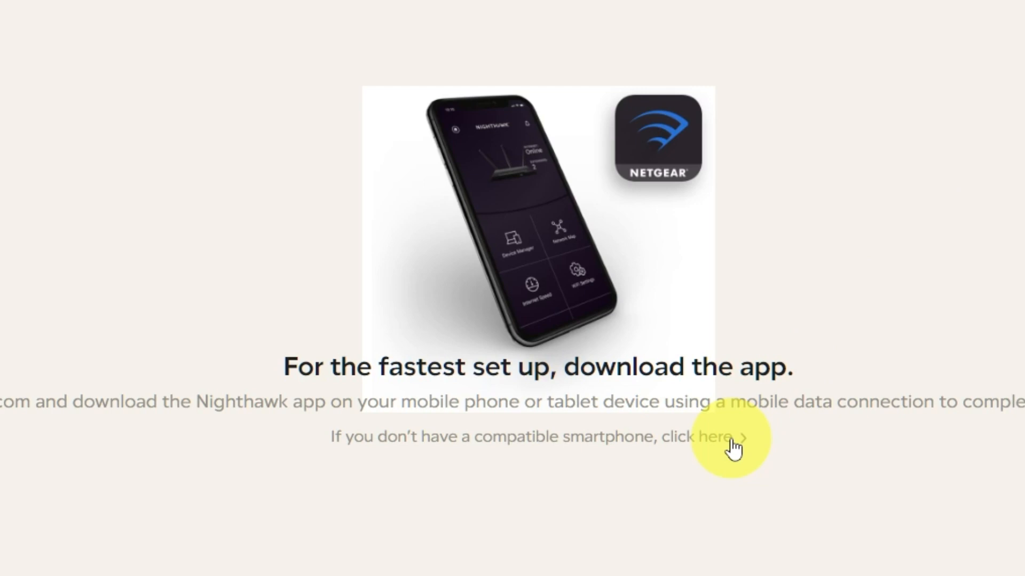
Step: Continue setup without the smartphone app, declining firmware auto-update and analytics
left_click(733, 440)
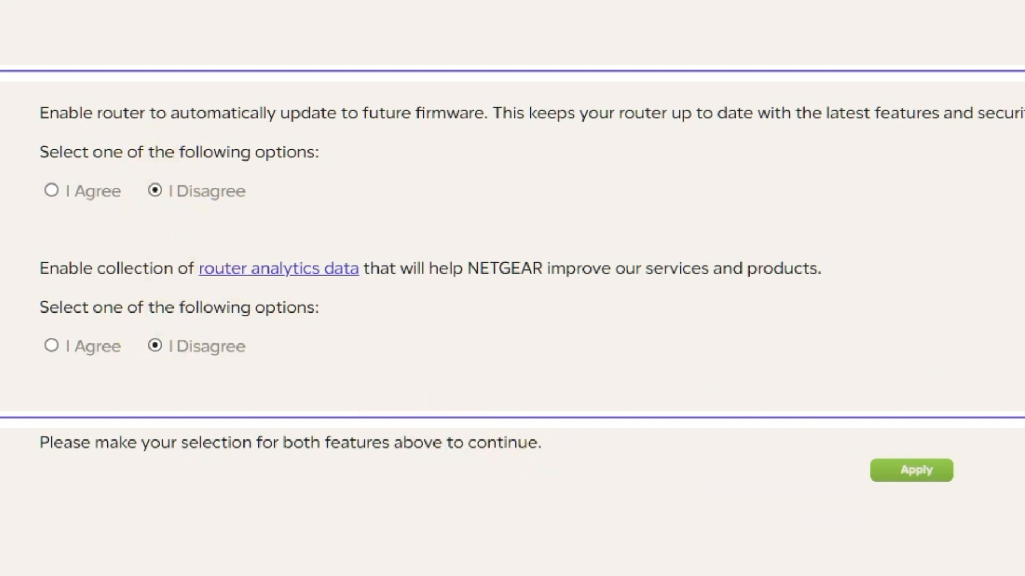
left_click(918, 470)
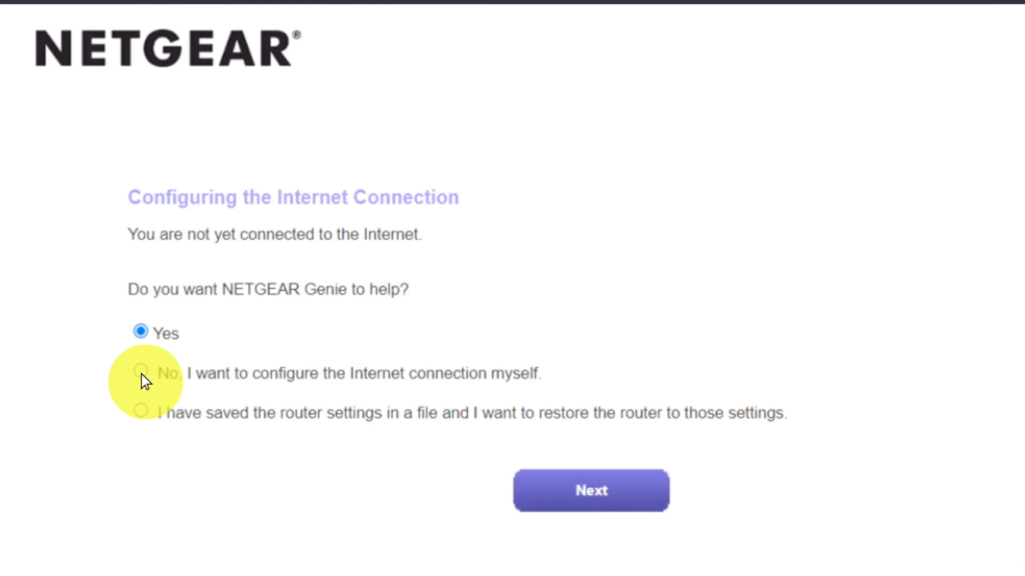
Step: Choose to configure the Internet connection manually and confirm that choice
left_click(141, 372)
left_click(551, 494)
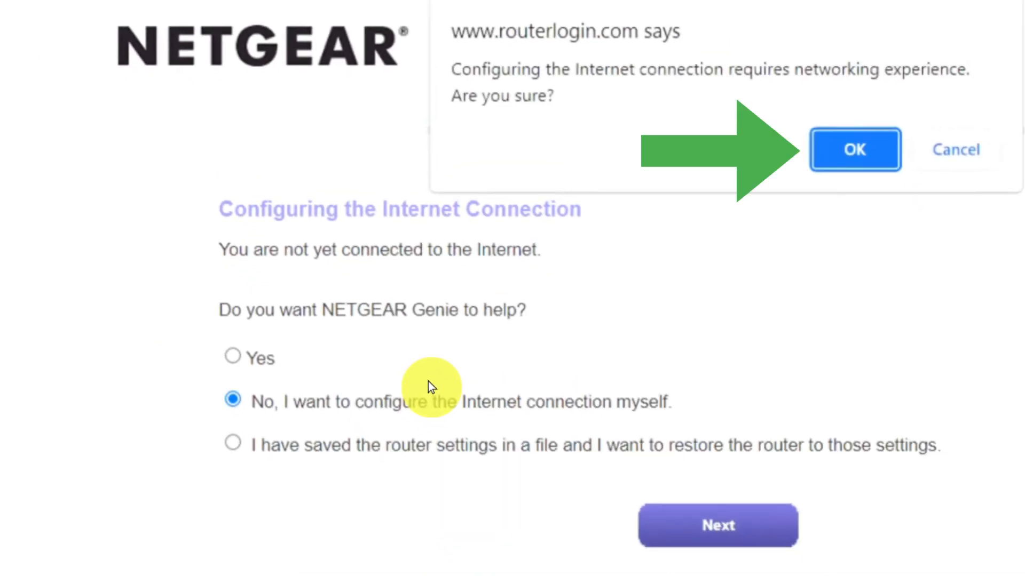
left_click(840, 148)
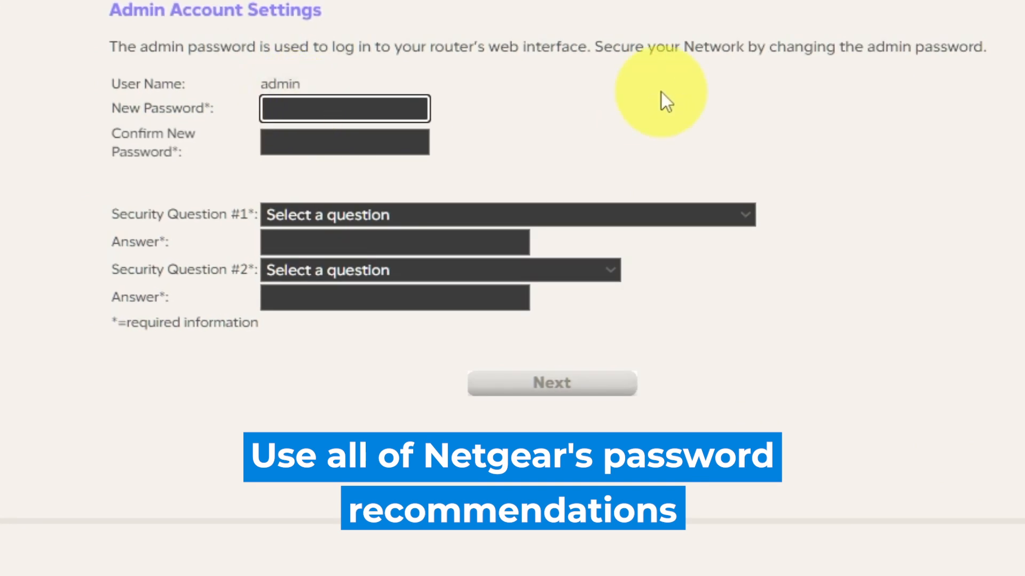
Step: Enter and confirm a new admin password
type("•")
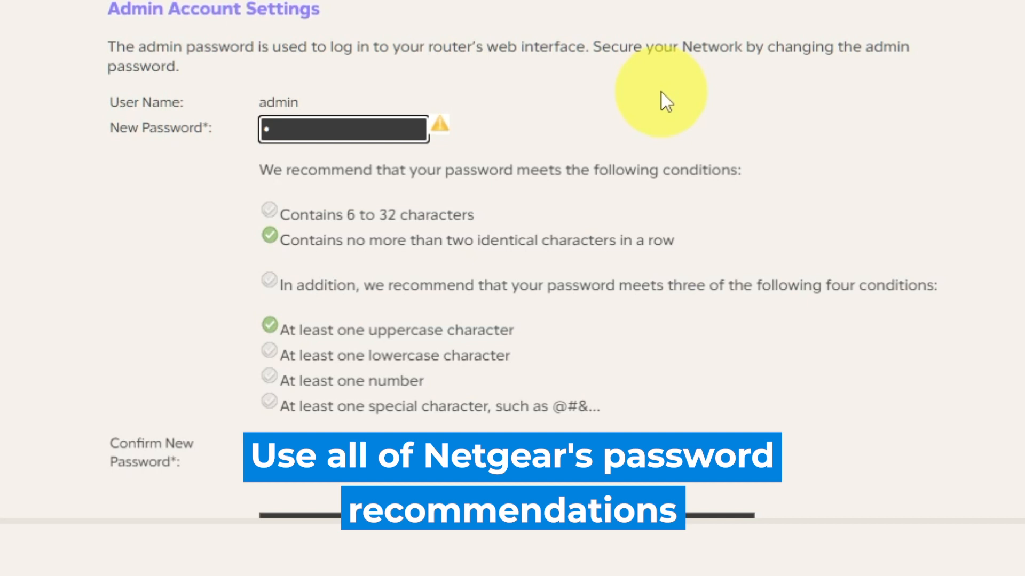
type("••••••••")
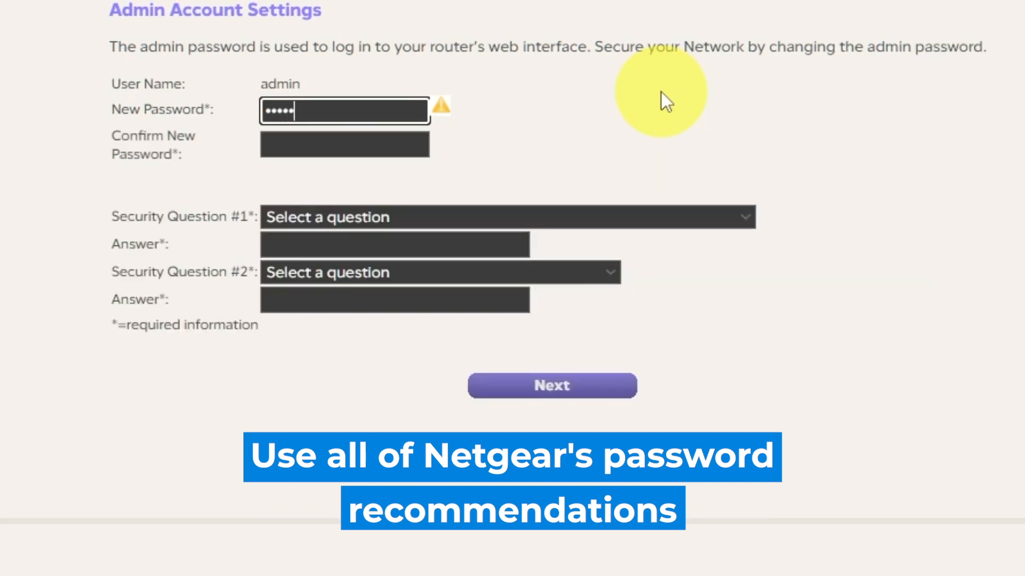
type("••")
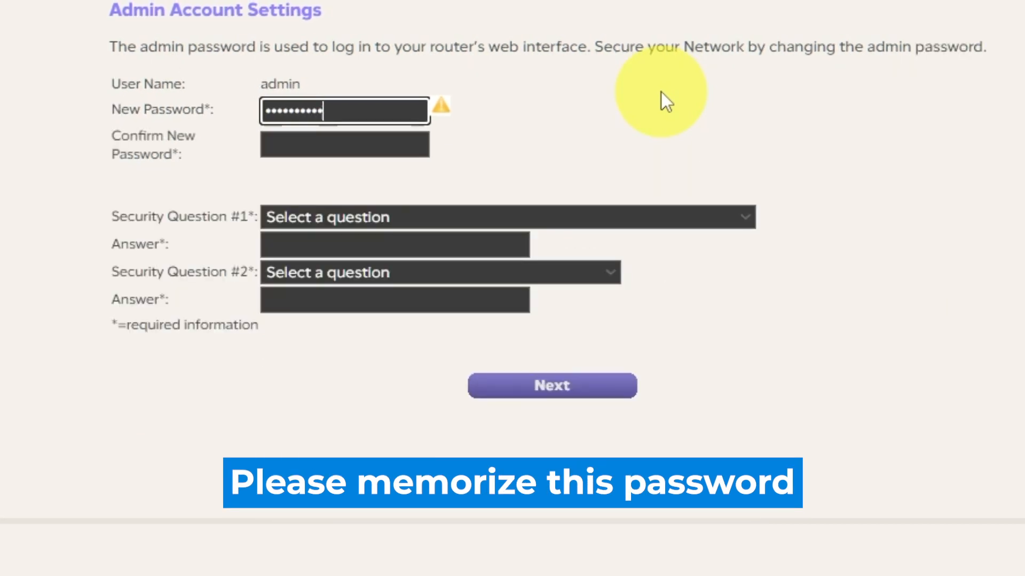
left_click(427, 138)
type("•")
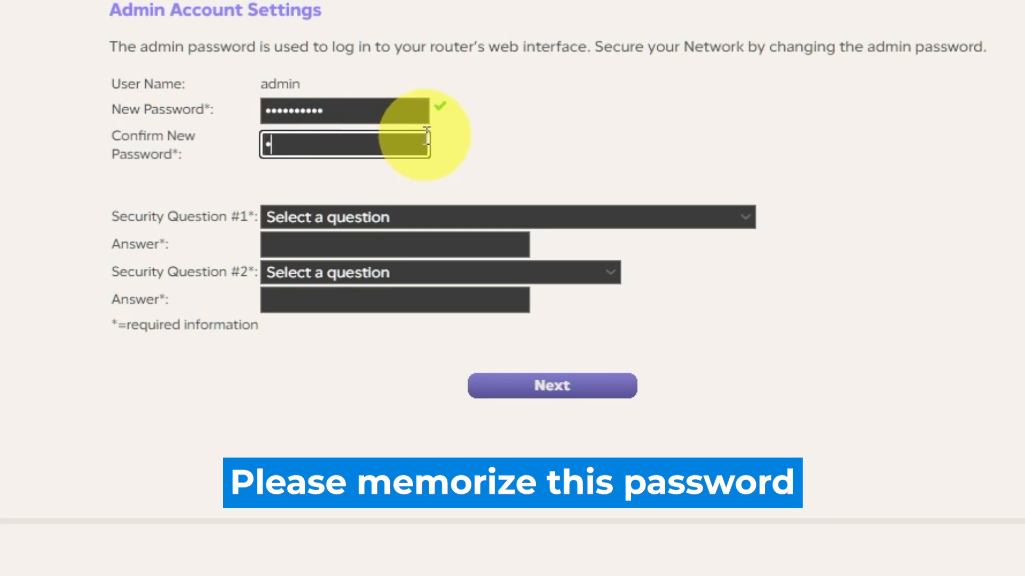
type("••••••••")
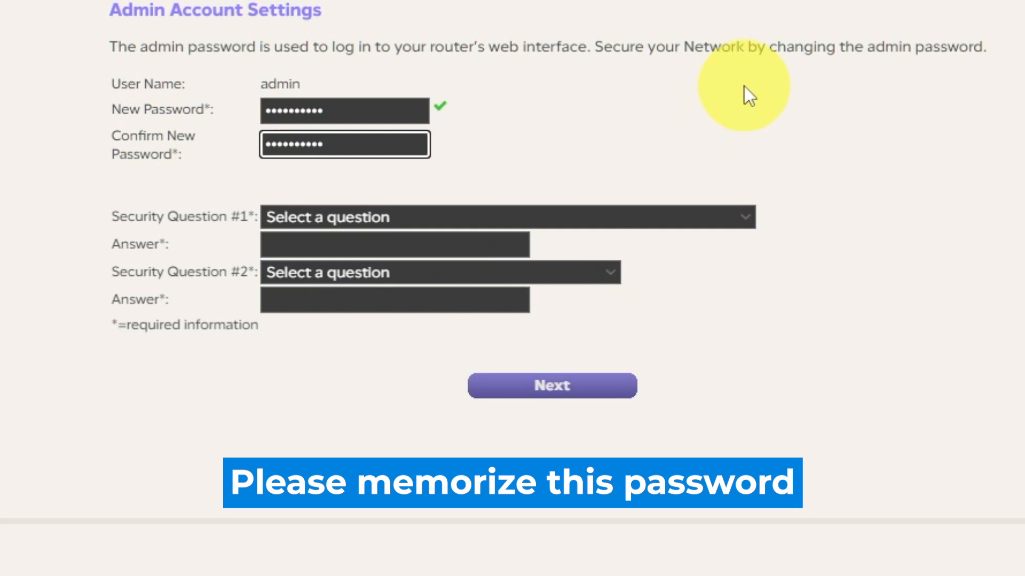
Step: Answer the first NETGEAR product and best friend's first name security questions, then submit
left_click(747, 216)
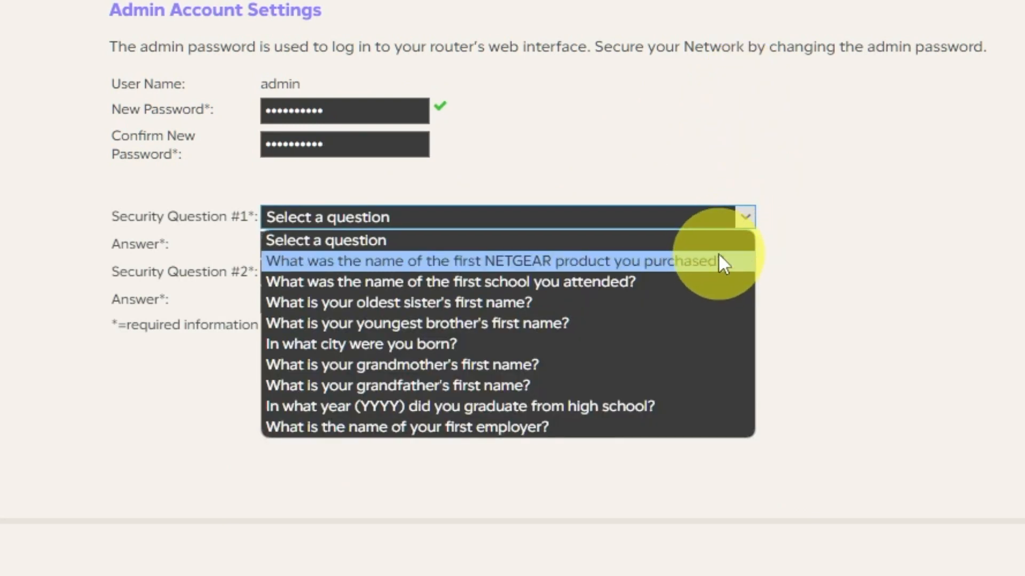
left_click(715, 262)
left_click(424, 245)
type("999")
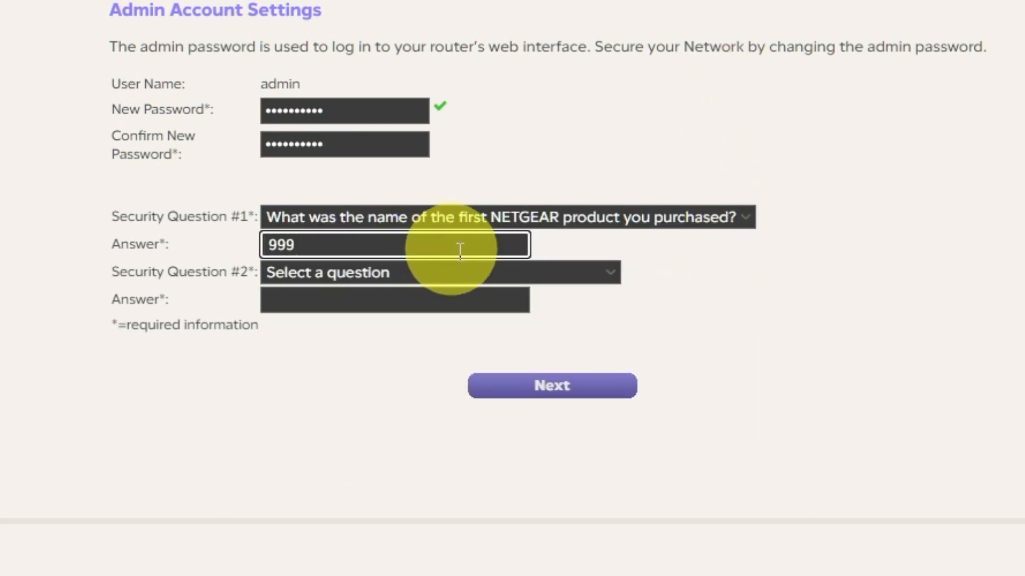
left_click(616, 275)
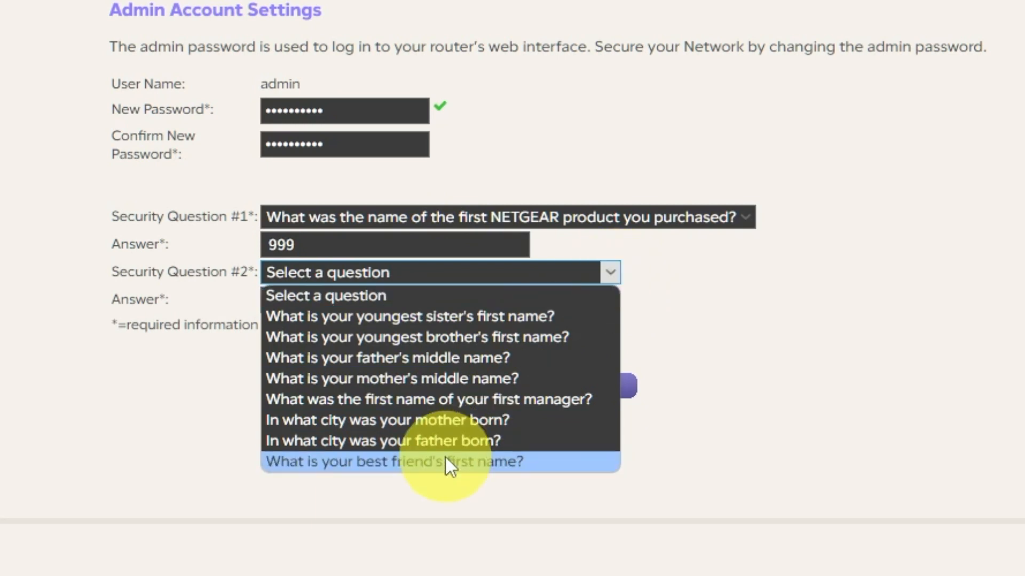
left_click(421, 460)
left_click(421, 298)
type("bob")
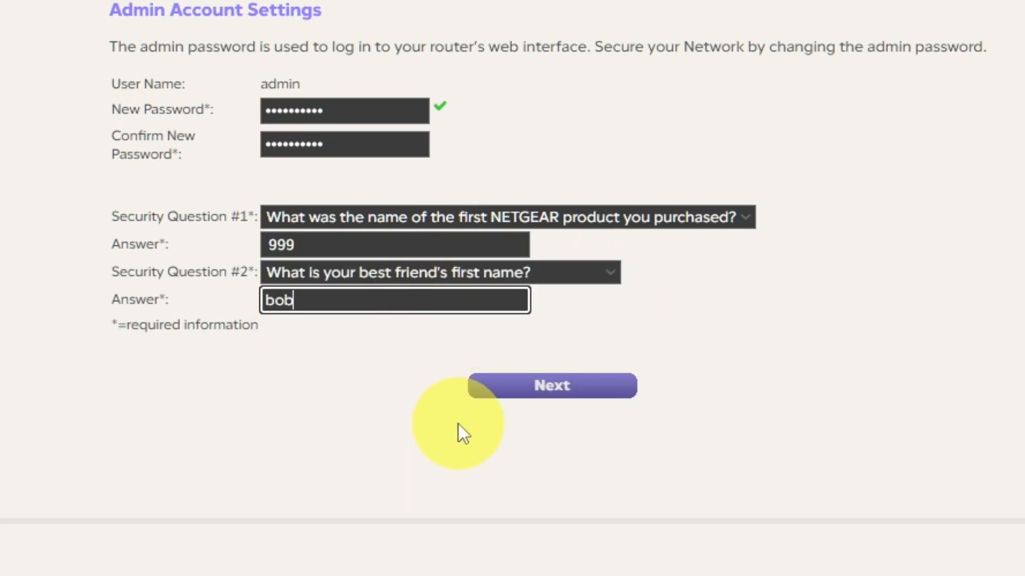
left_click(552, 388)
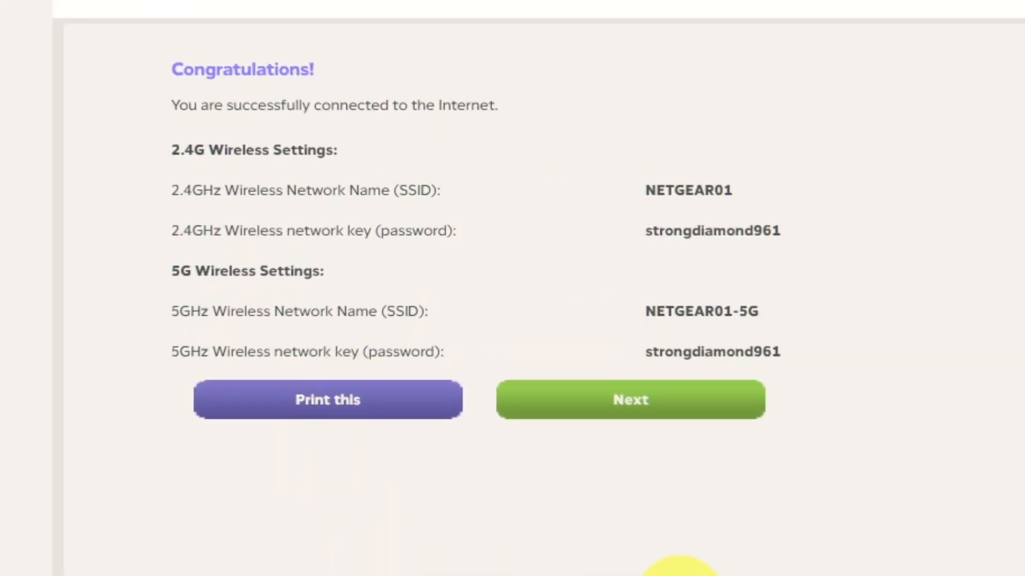
Step: Continue past the wireless network summary and accept the firmware upgrade to V1.0.0.54
left_click(687, 418)
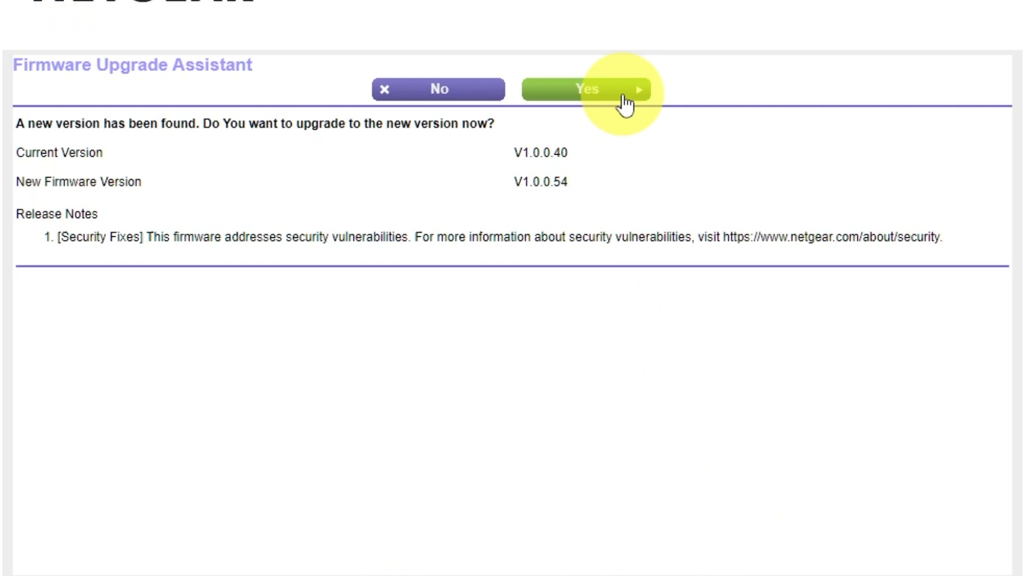
left_click(622, 99)
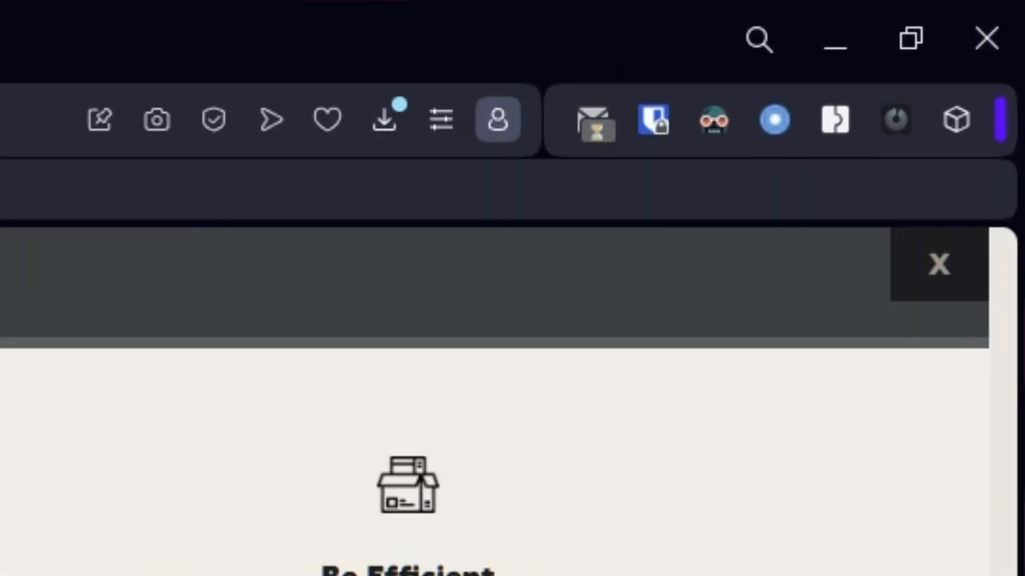
Step: Return to the router at 192.168.1.1 and sign in with the admin account
left_click(937, 278)
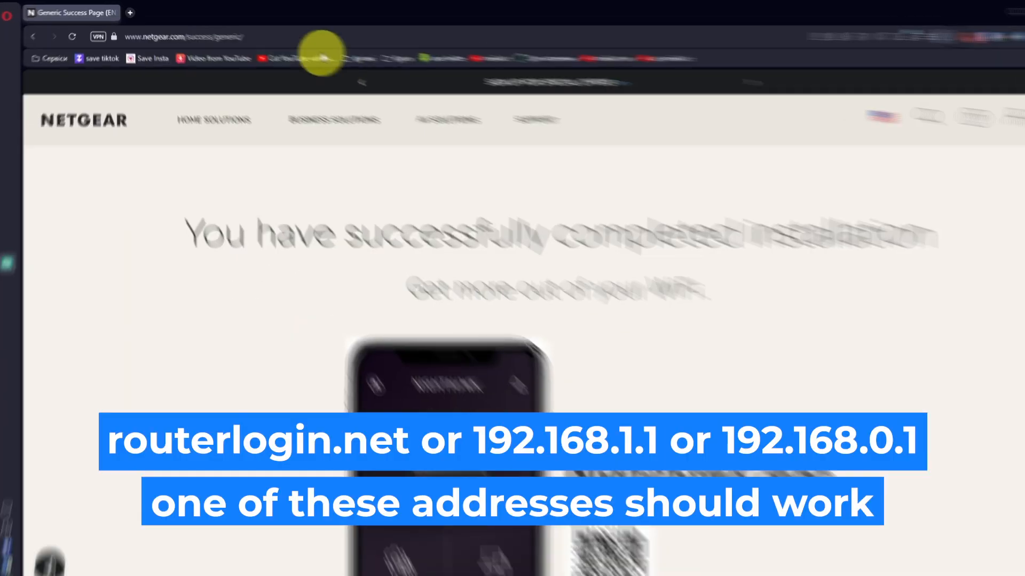
left_click(322, 35)
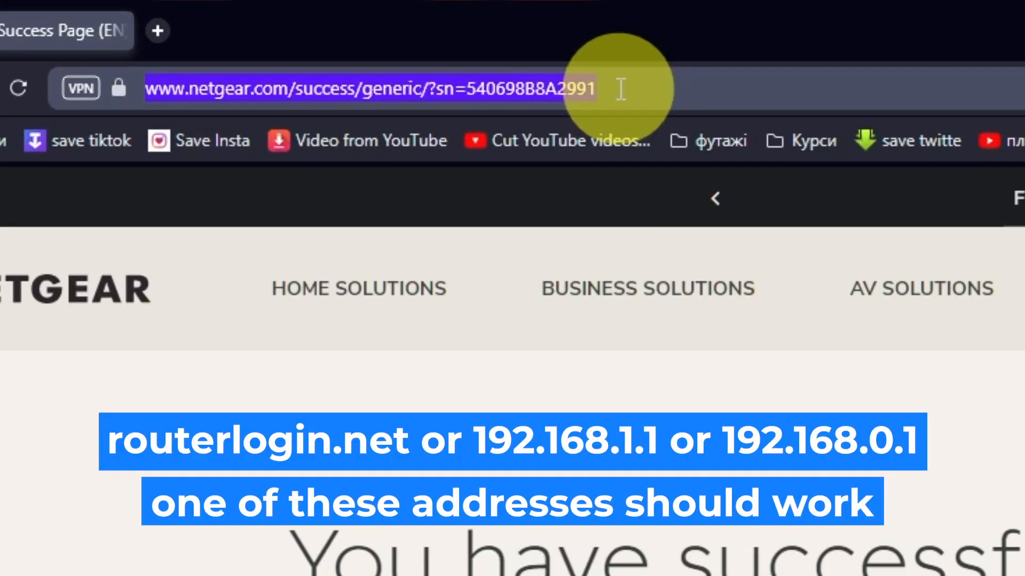
type("192.168.1.1")
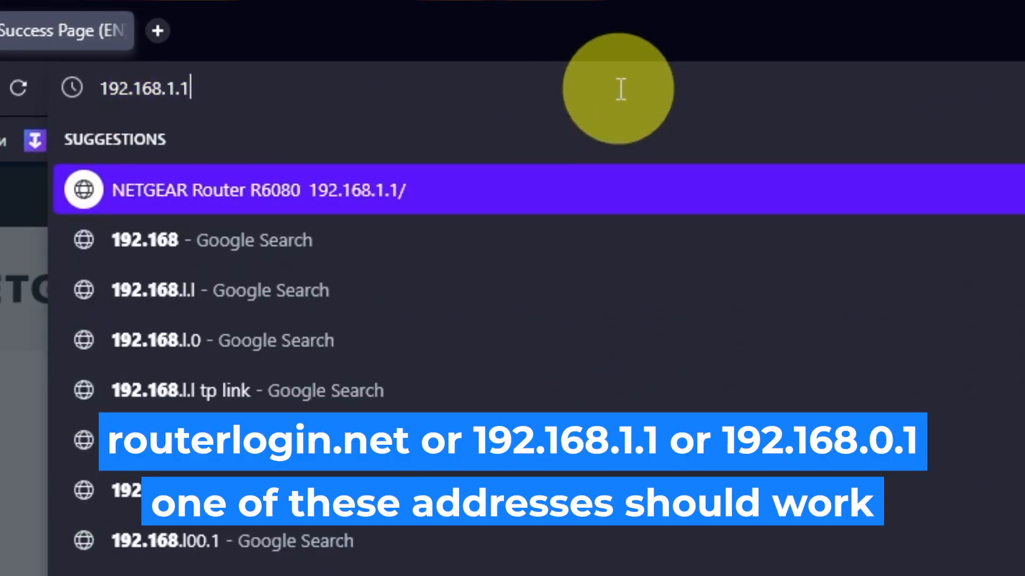
key("Return")
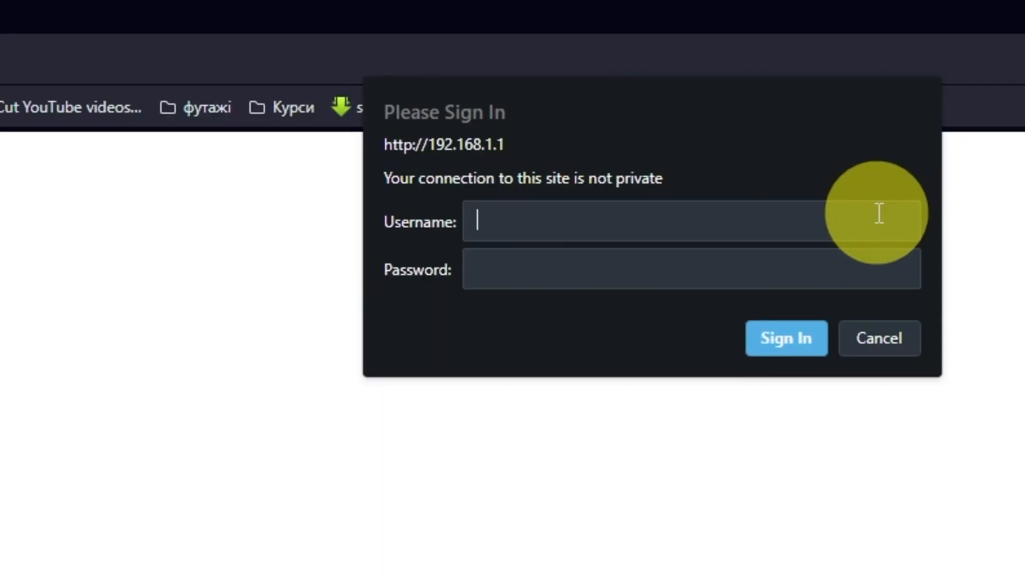
type("admin")
left_click(903, 267)
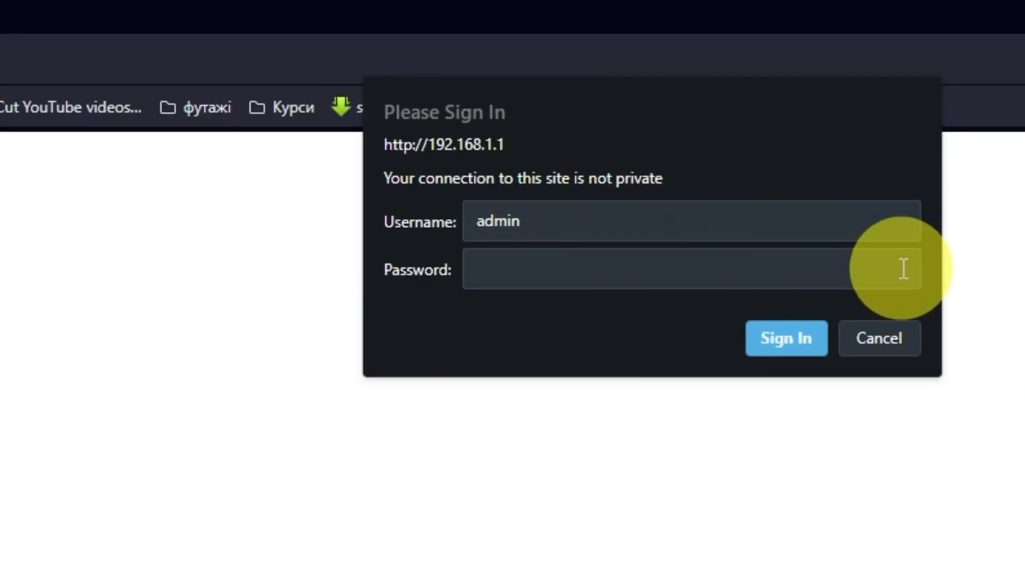
type("admin123")
left_click(821, 330)
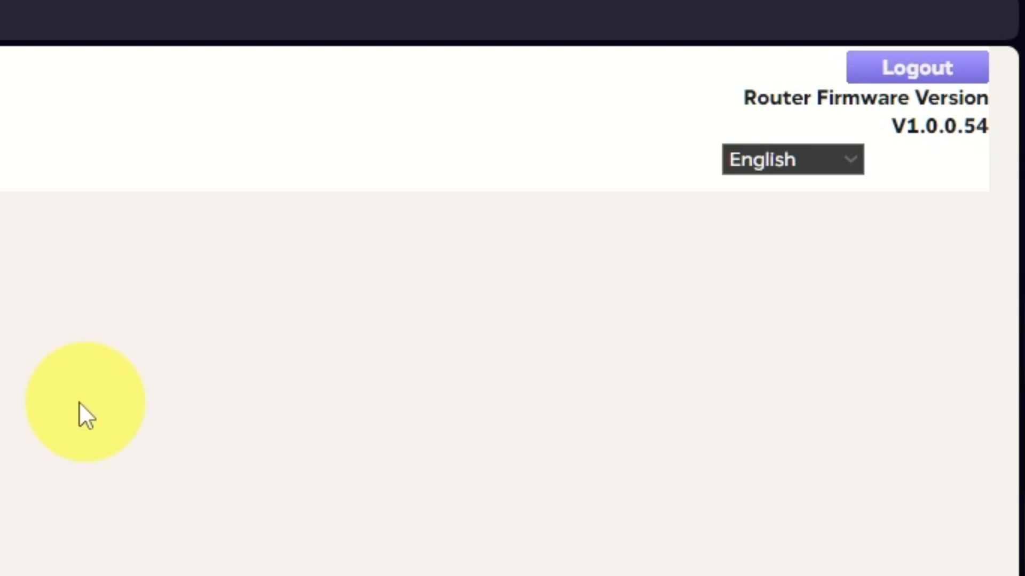
Step: Keep the interface language as English and open the ADVANCED home page
left_click(854, 160)
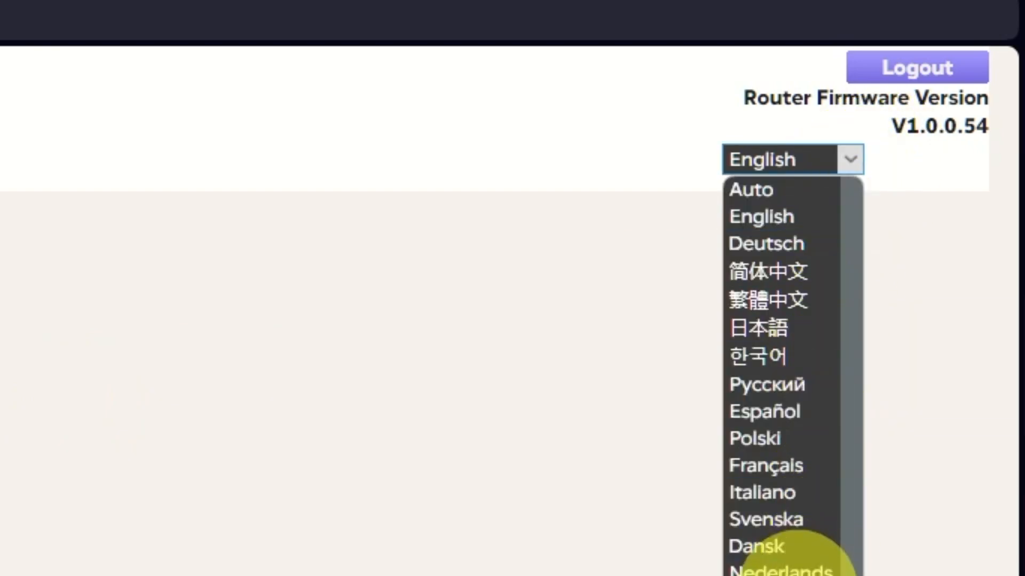
scroll(796, 566, "down", 1)
scroll(780, 445, "up", 1)
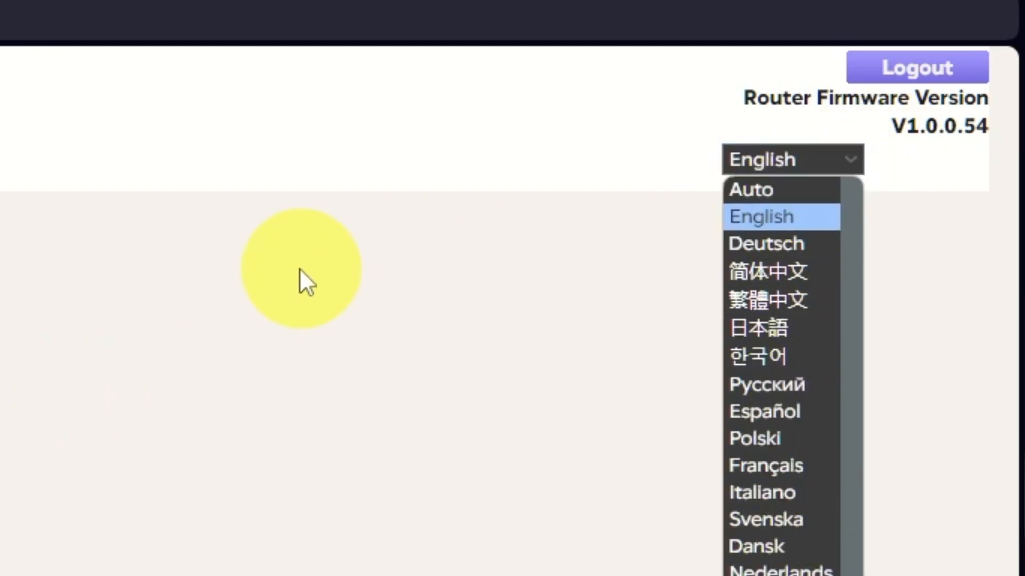
left_click(299, 270)
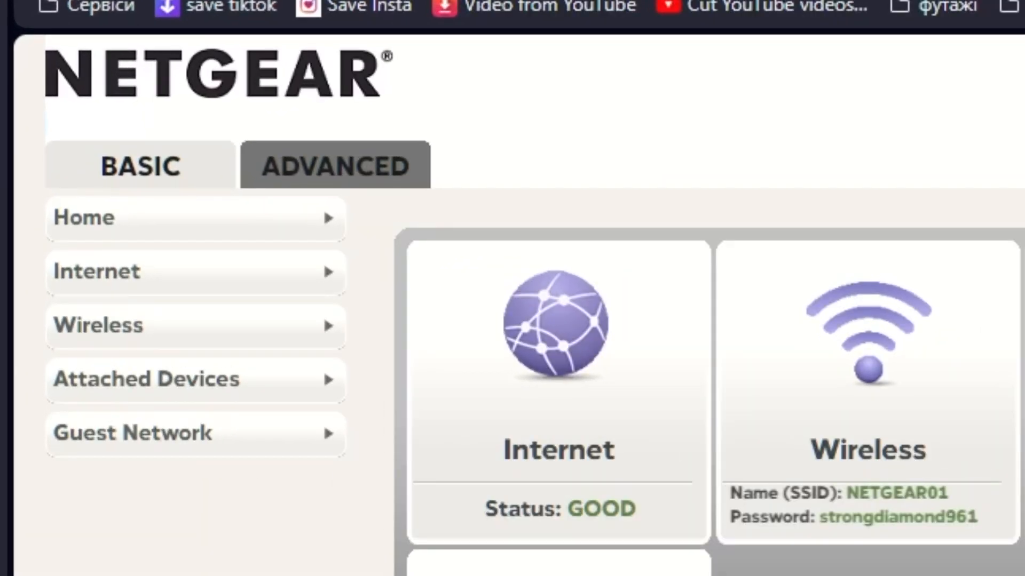
left_click(383, 169)
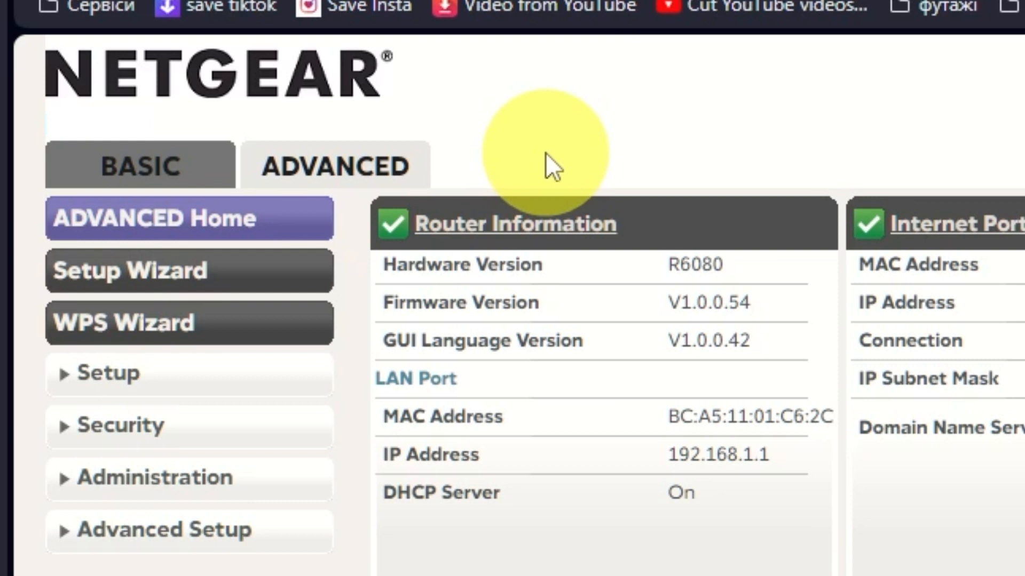
Step: Run the Setup Wizard choosing manual router configuration to reach Internet Setup
left_click(264, 272)
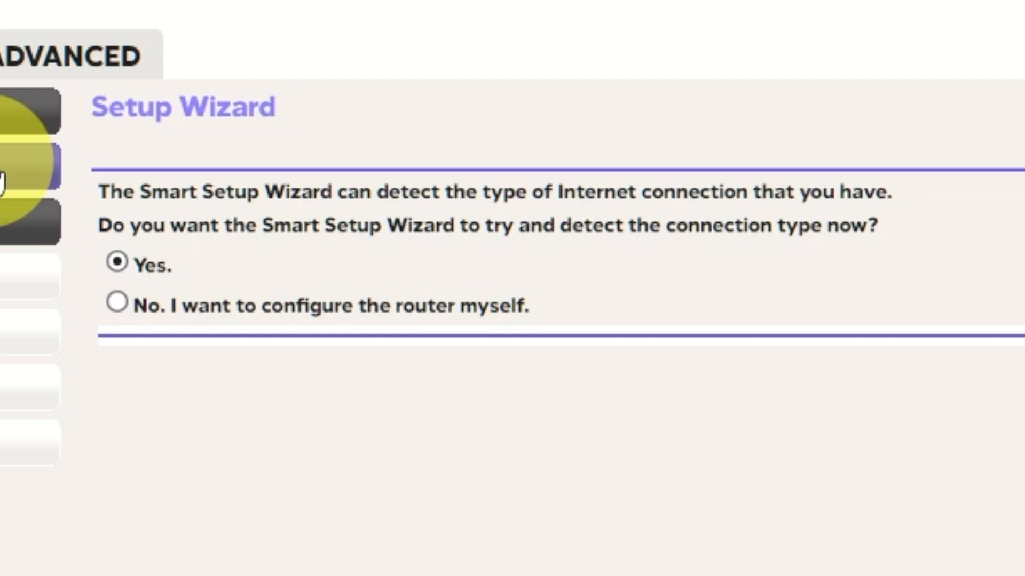
left_click(116, 302)
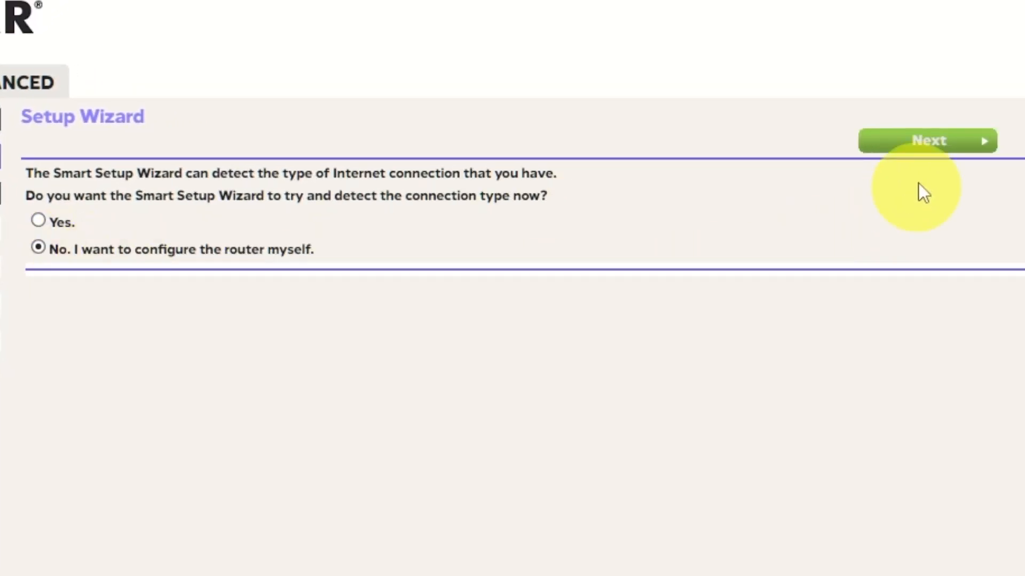
left_click(953, 144)
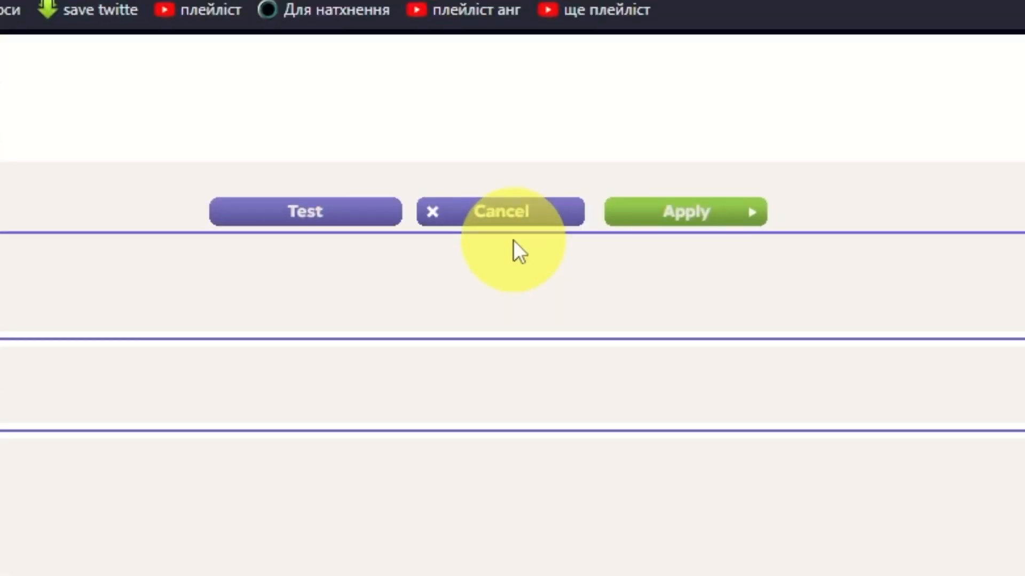
Step: Apply the Internet Setup settings, reboot the router from ADVANCED Home, and open a new tab
left_click(723, 212)
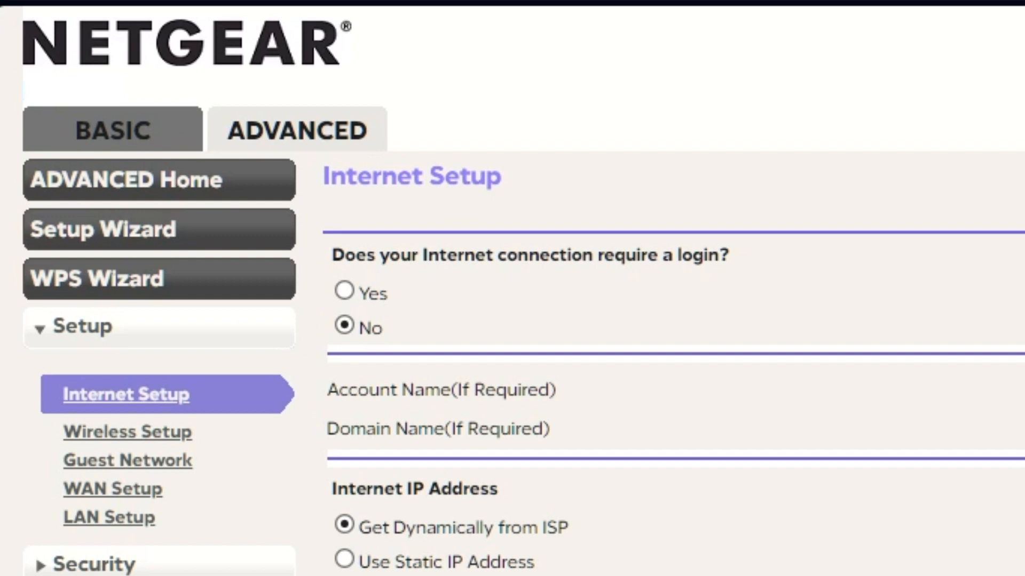
left_click(335, 125)
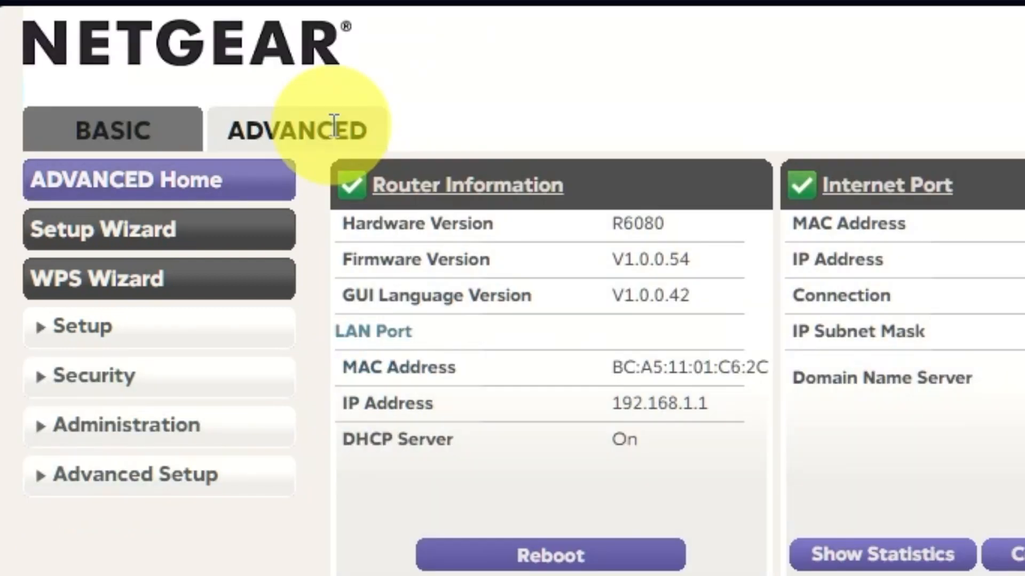
left_click(251, 182)
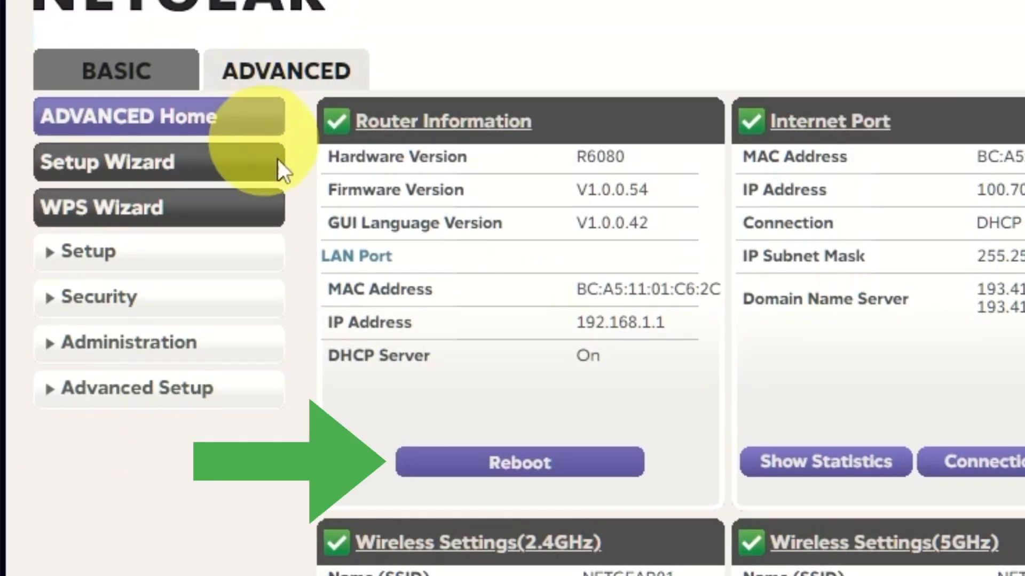
left_click(530, 464)
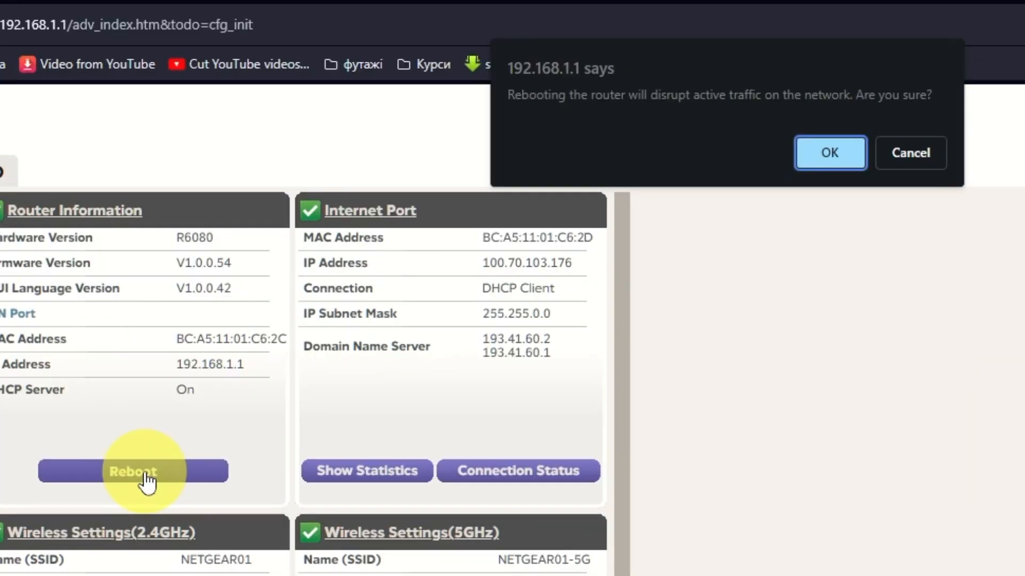
left_click(819, 155)
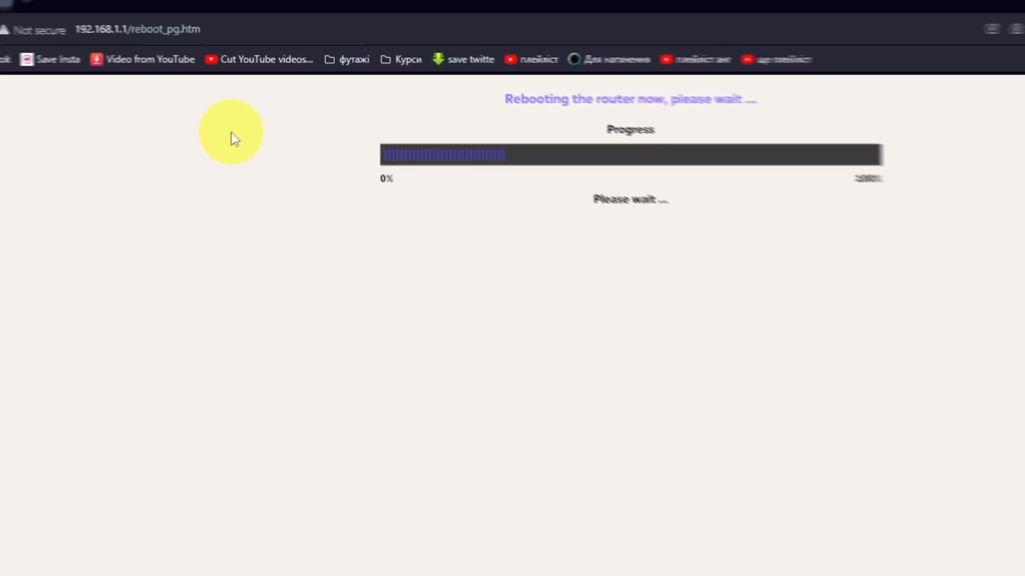
left_click(124, 10)
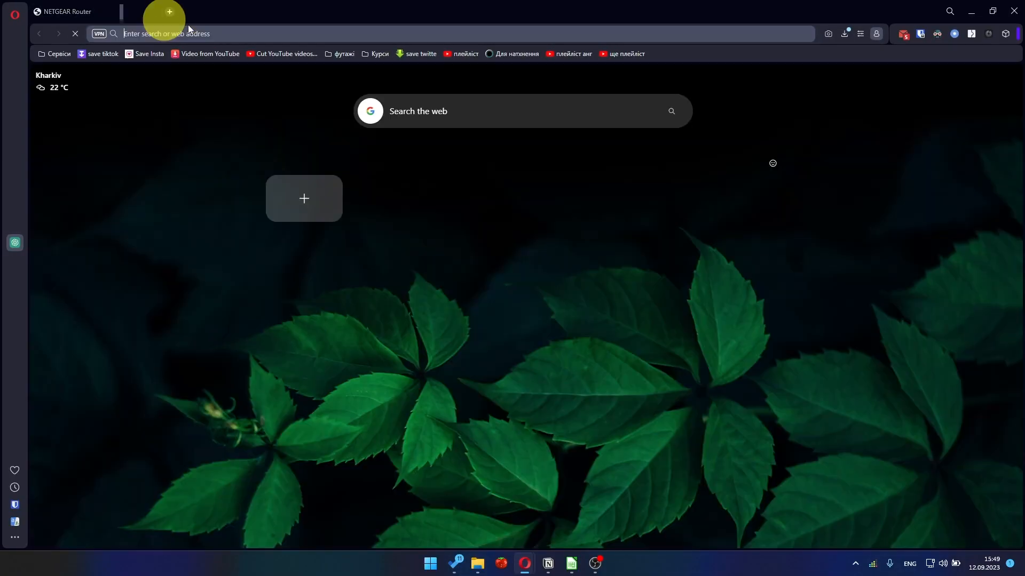
Step: Try loading YouTube, then enter the router username in the 192.168.1.1 sign-in prompt
left_click(273, 35)
type("youtube.com")
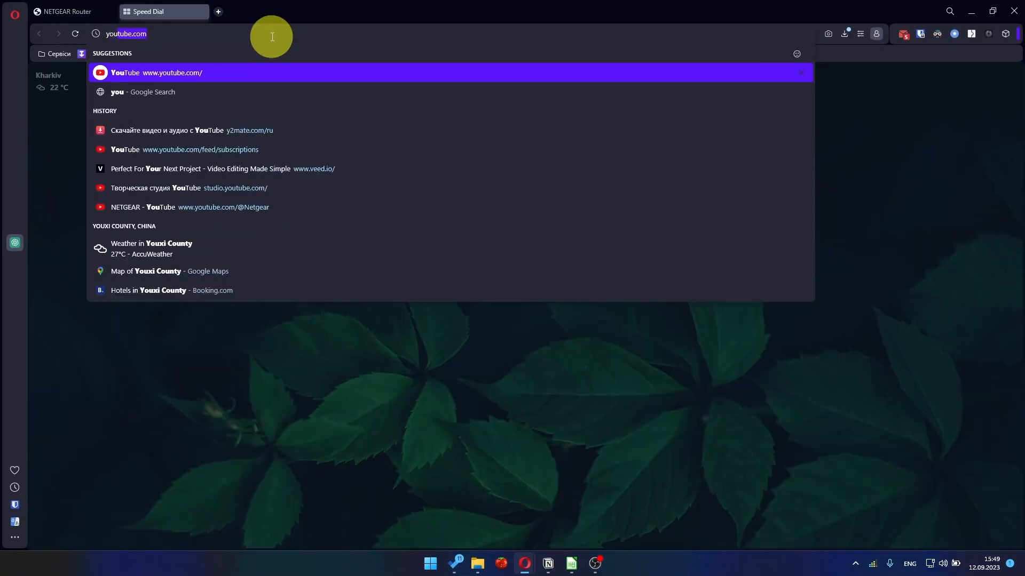
left_click(205, 73)
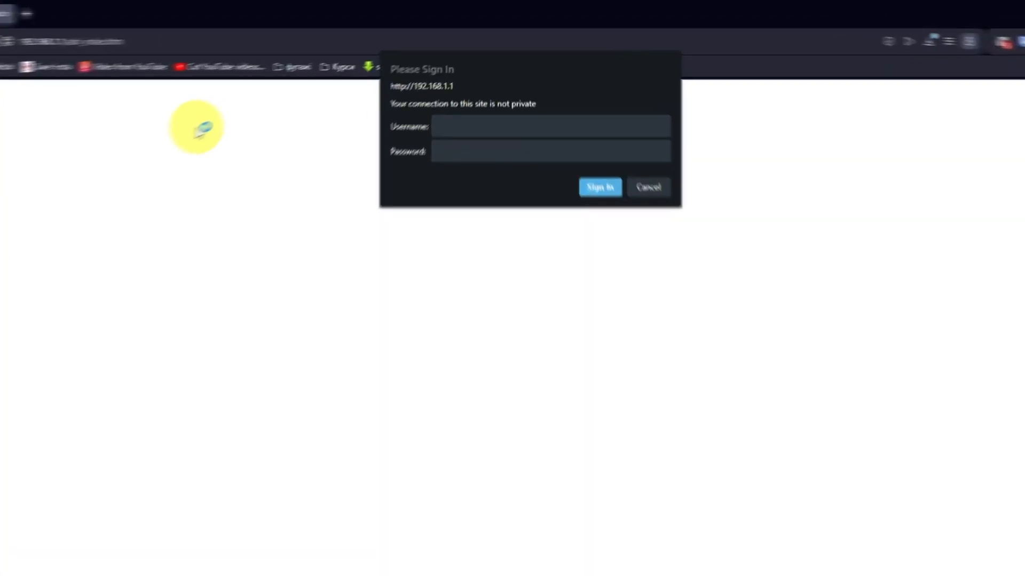
type("admin")
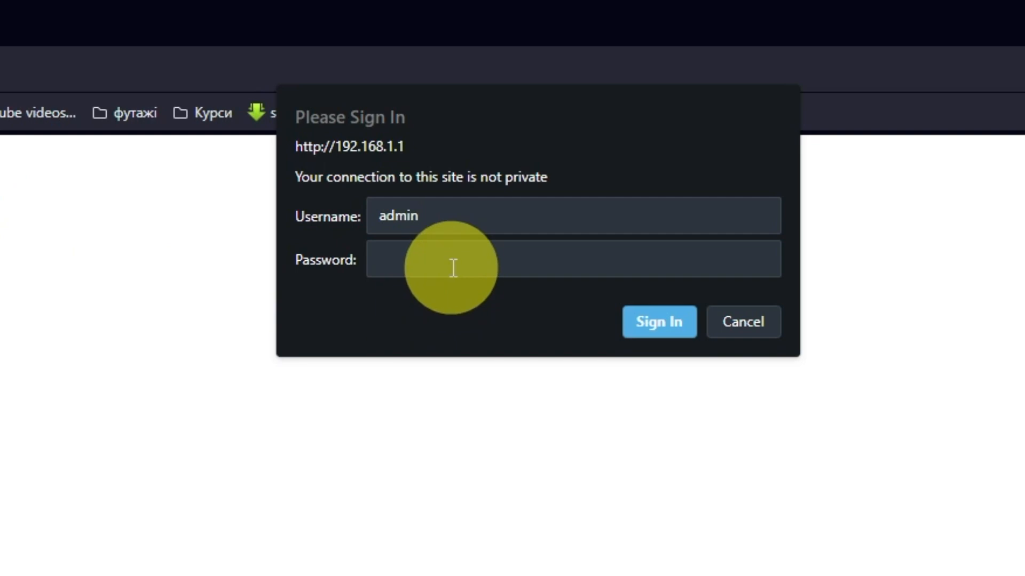
Step: Enter the router password and sign in
left_click(453, 268)
type("••••••••••")
left_click(659, 321)
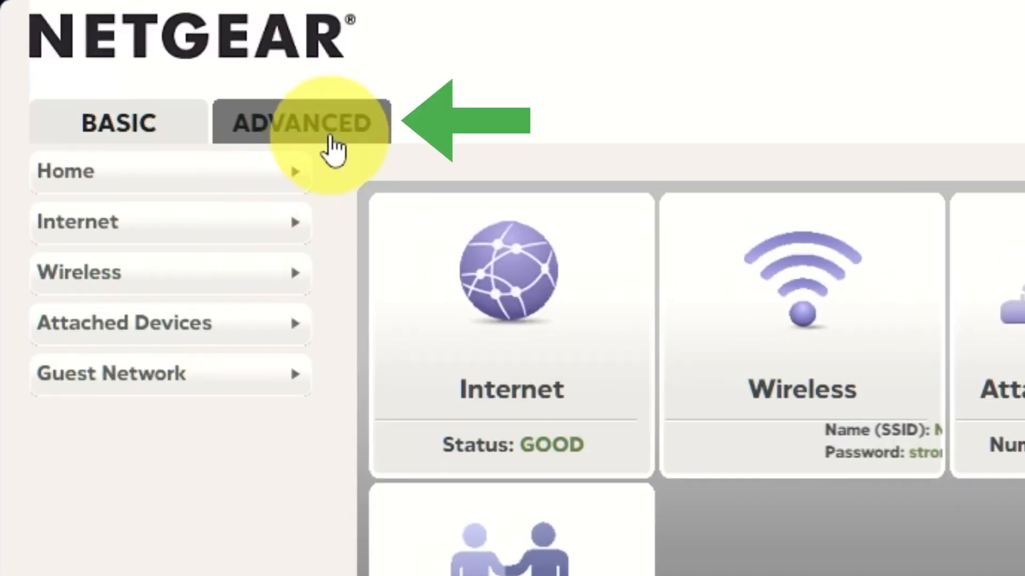
Step: Set Internet Setup to Use Computer MAC Address and apply it
left_click(204, 114)
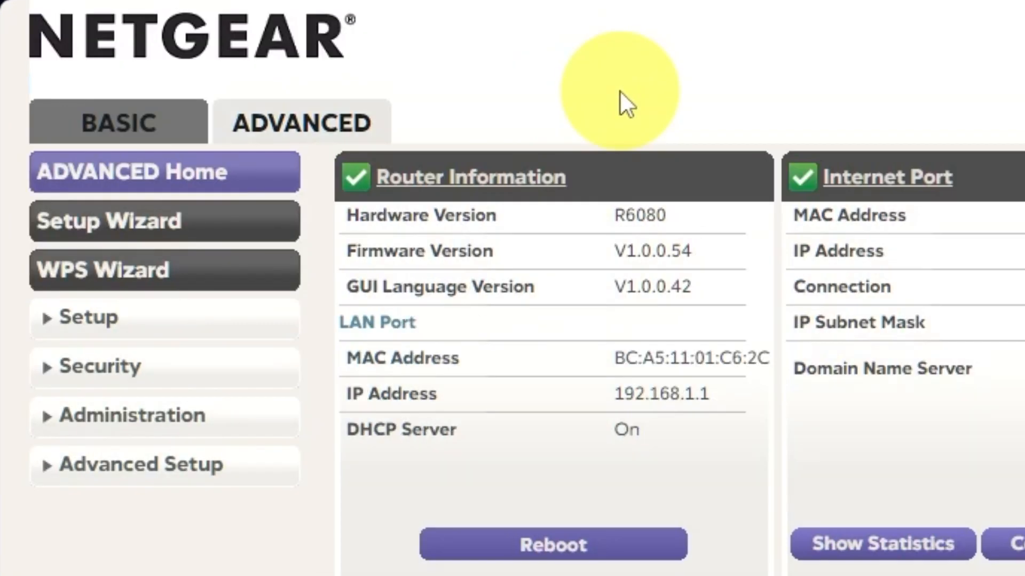
left_click(194, 322)
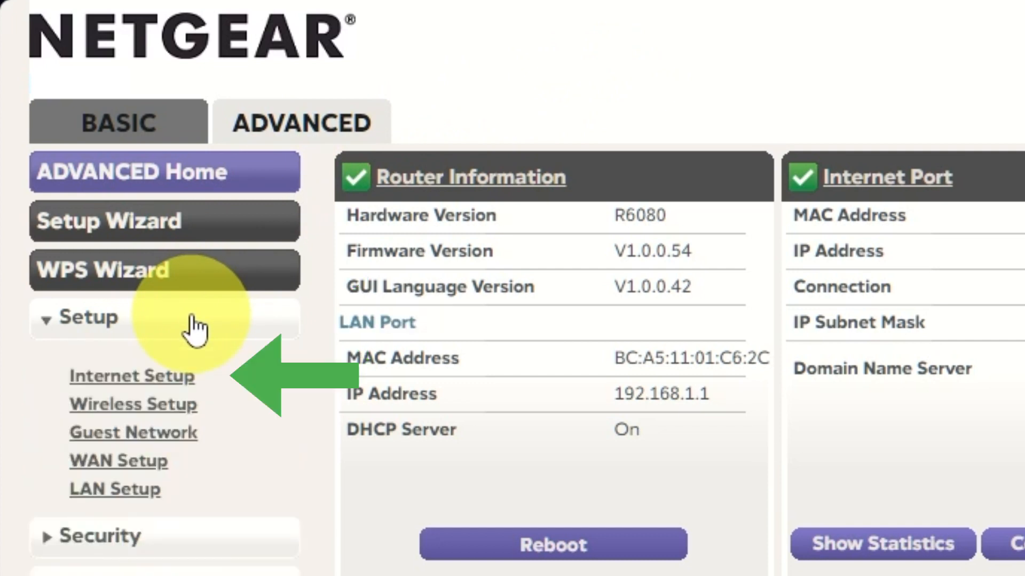
left_click(169, 377)
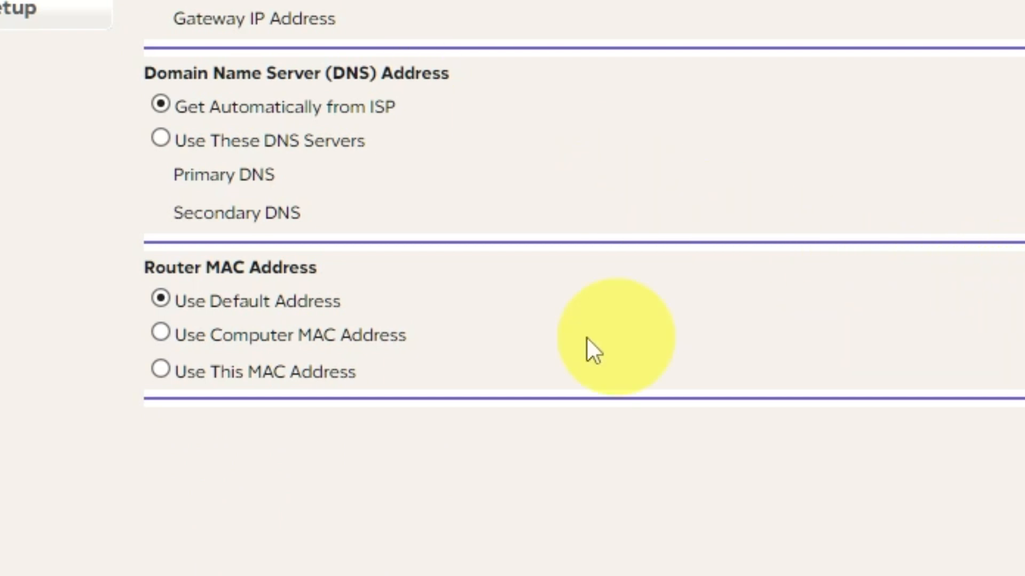
left_click(161, 331)
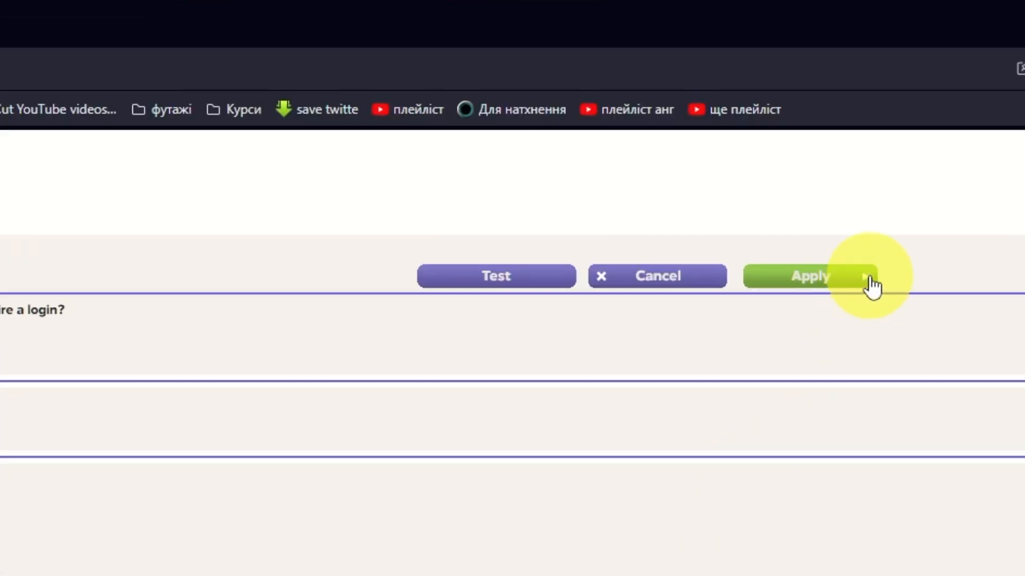
left_click(866, 283)
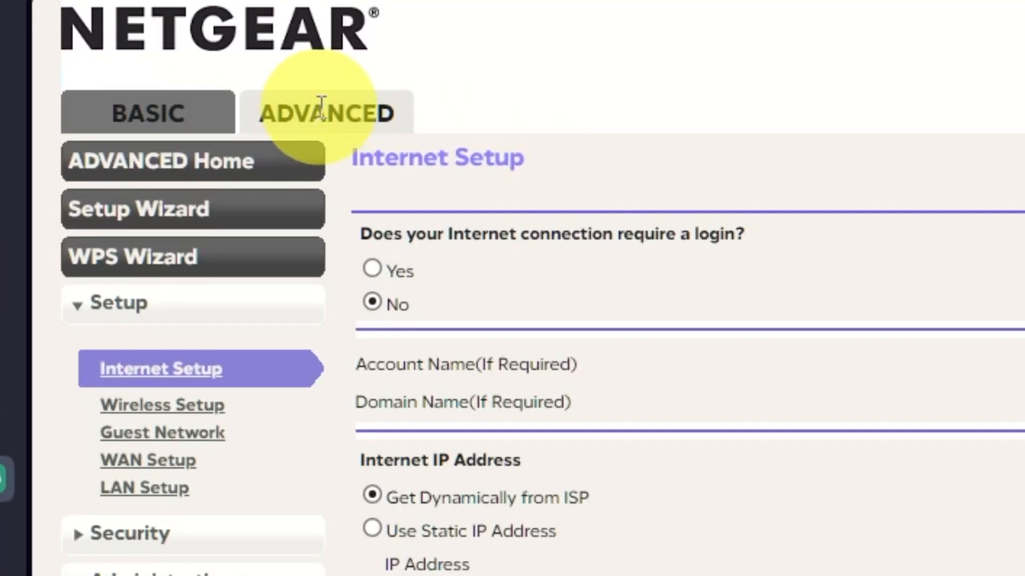
Step: Reboot the router from the ADVANCED Home dashboard
left_click(314, 114)
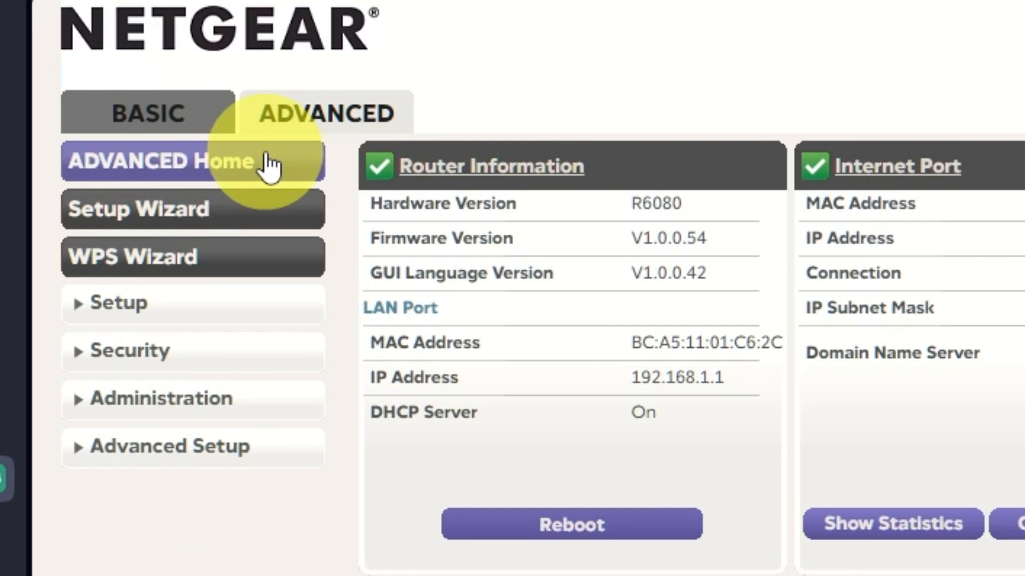
left_click(270, 165)
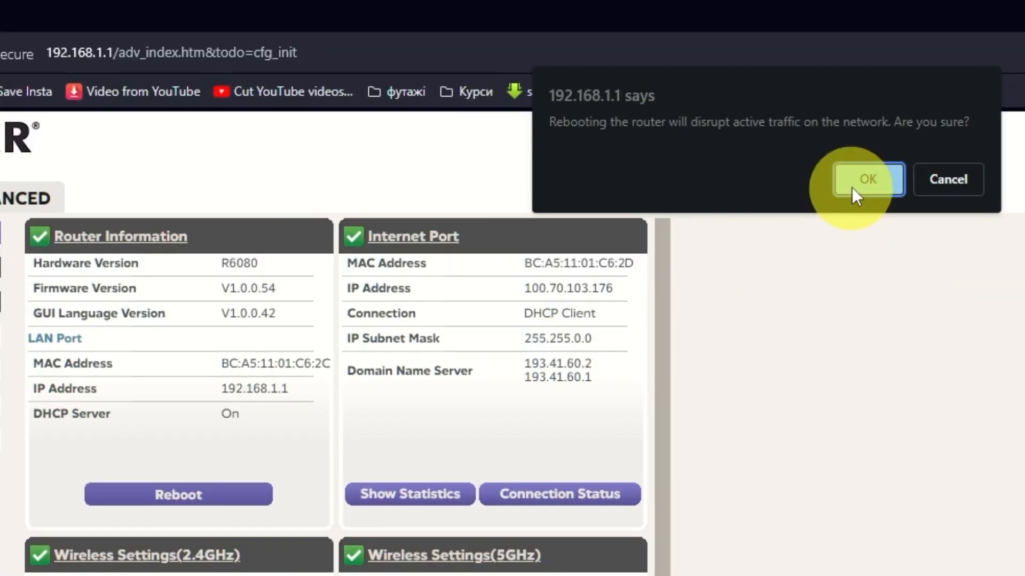
left_click(865, 179)
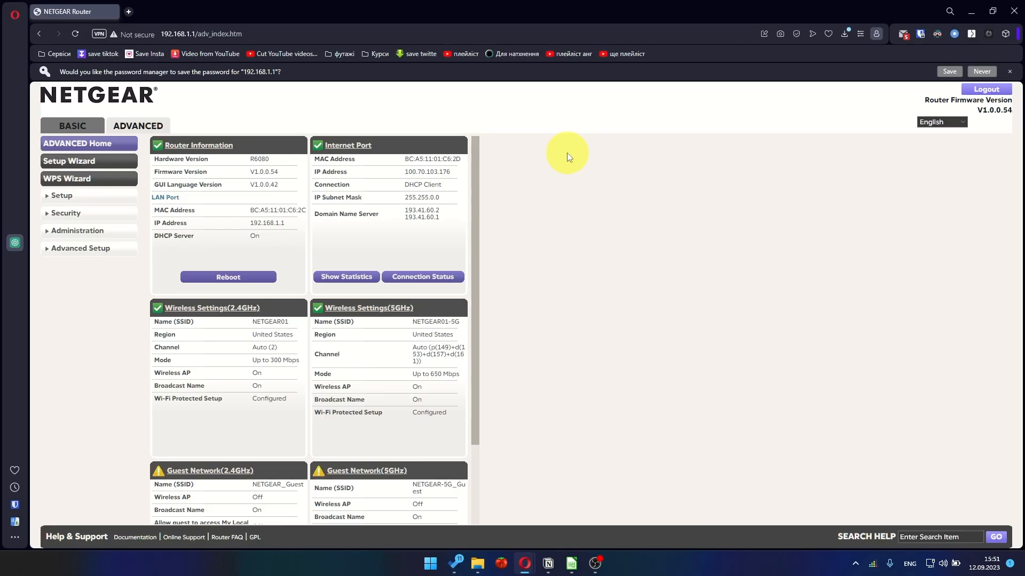
Step: Open YouTube in a new tab to confirm the internet connection works
key("ctrl+t")
type("youtube.com")
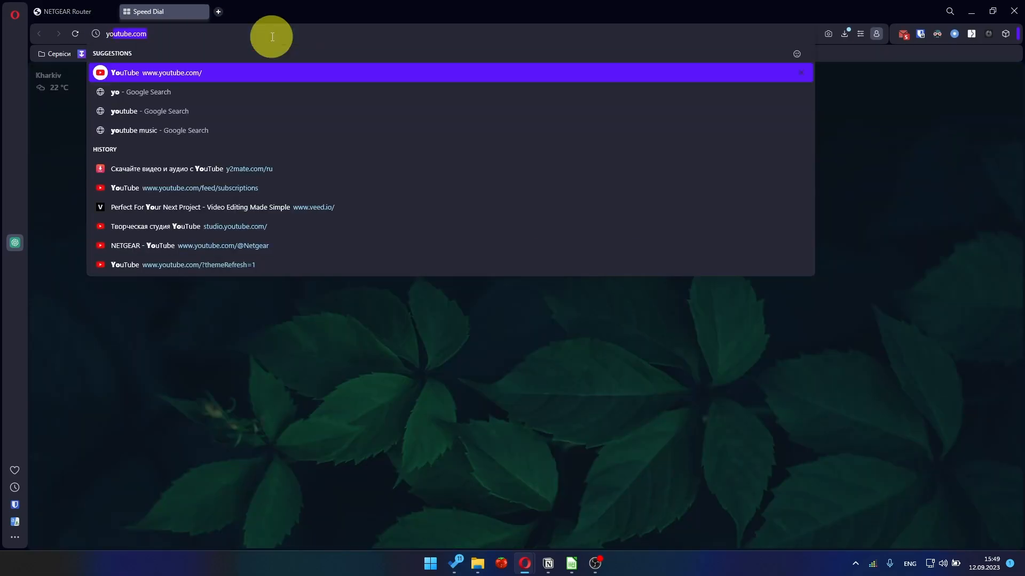
left_click(188, 73)
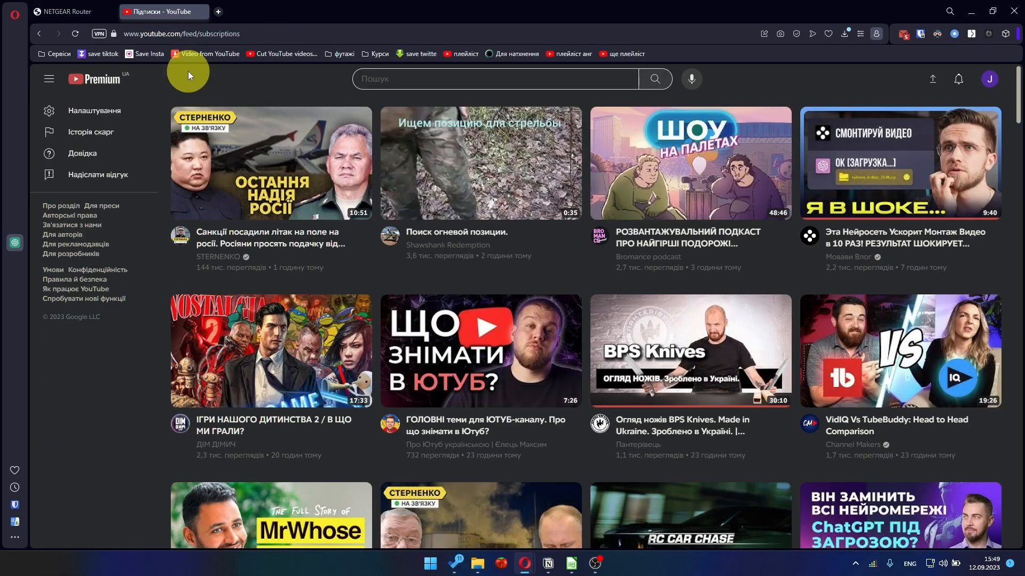